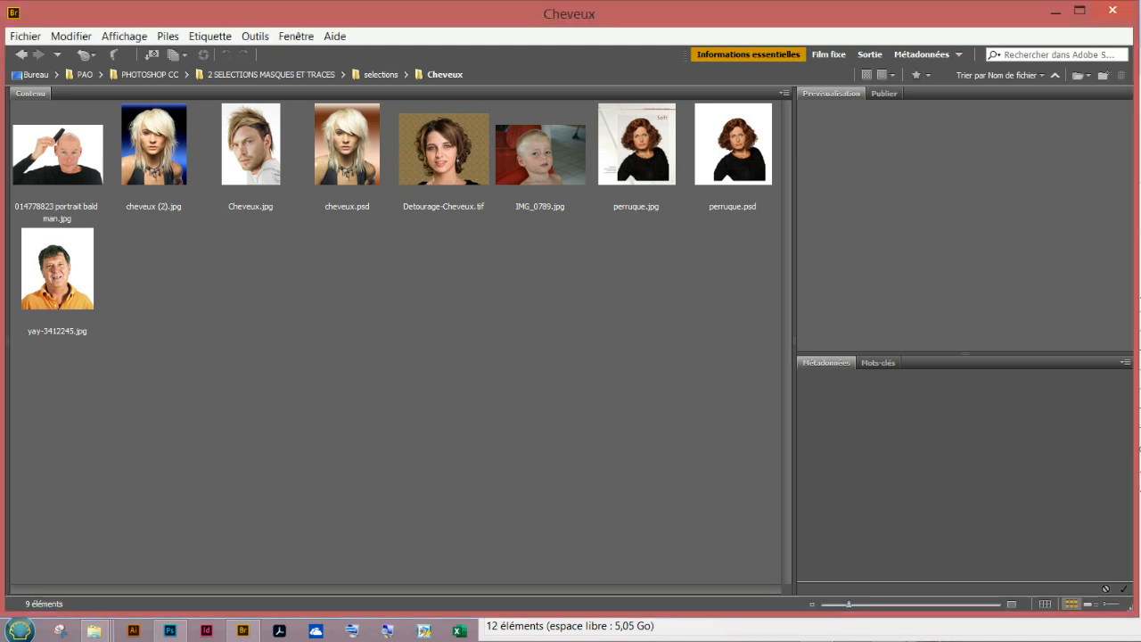
- Open perruque.jpg from the Cheveux folder with Adobe Photoshop CC 2018
{"action": "left_click", "coordinate": [631, 144]}
{"action": "right_click", "coordinate": [631, 143]}
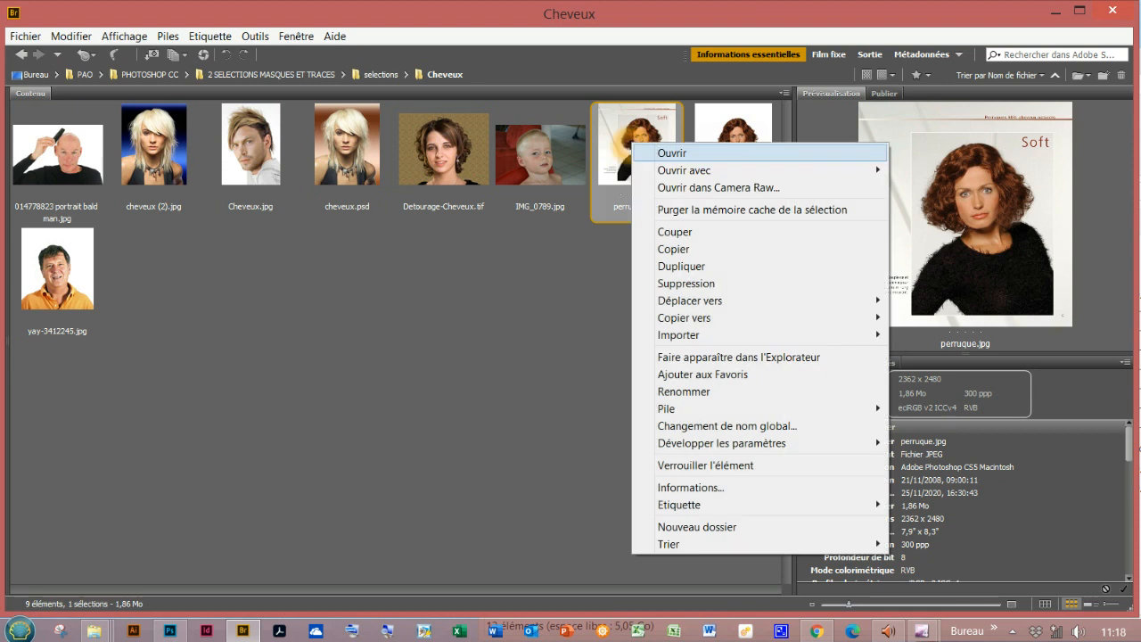
{"action": "mouse_move", "coordinate": [695, 169]}
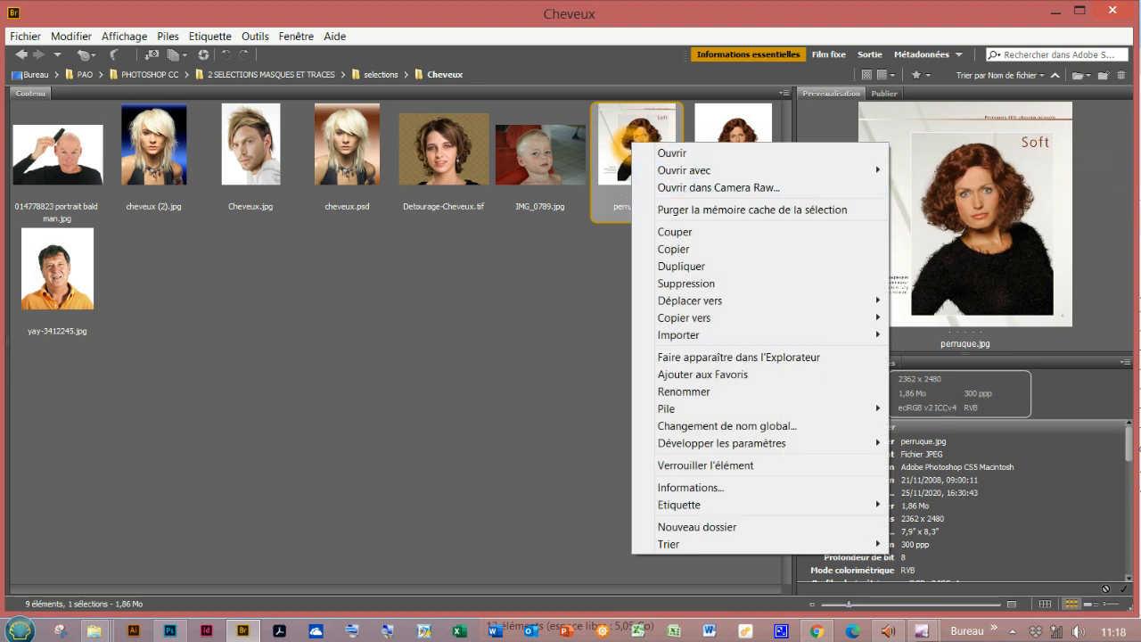
{"action": "left_click", "coordinate": [999, 170]}
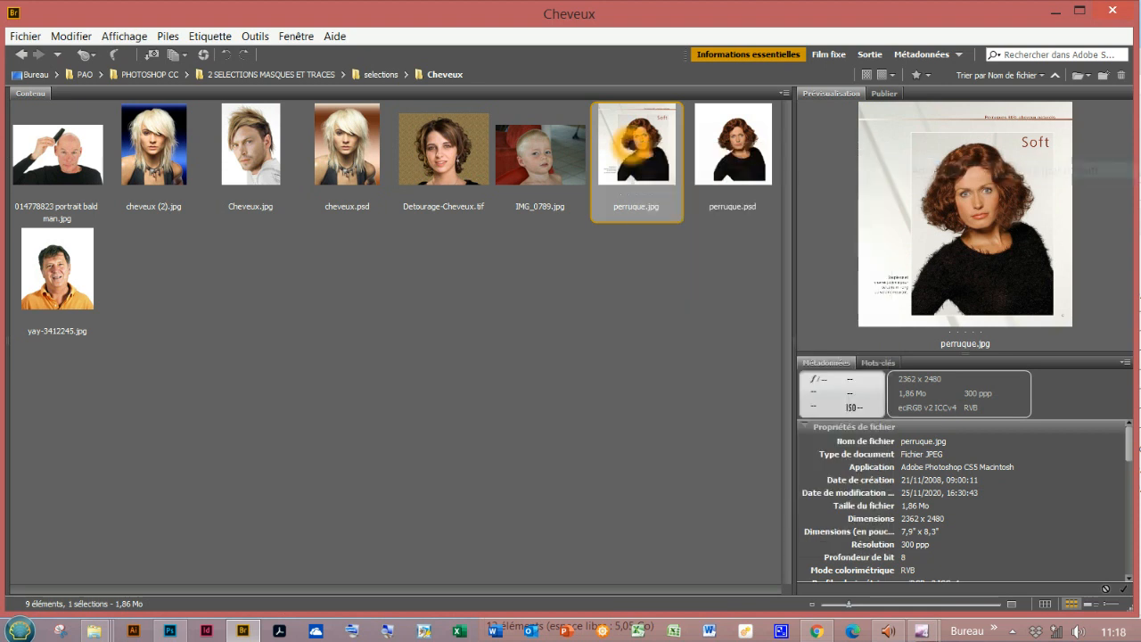
{"action": "mouse_move", "coordinate": [169, 630]}
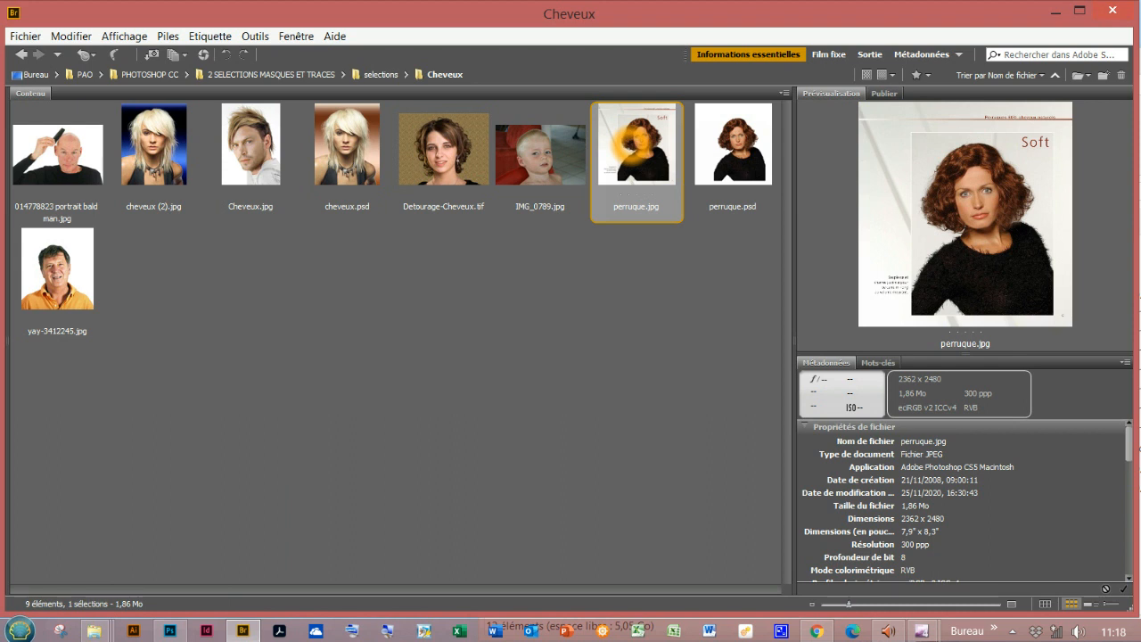
{"action": "right_click", "coordinate": [662, 174]}
{"action": "mouse_move", "coordinate": [713, 201]}
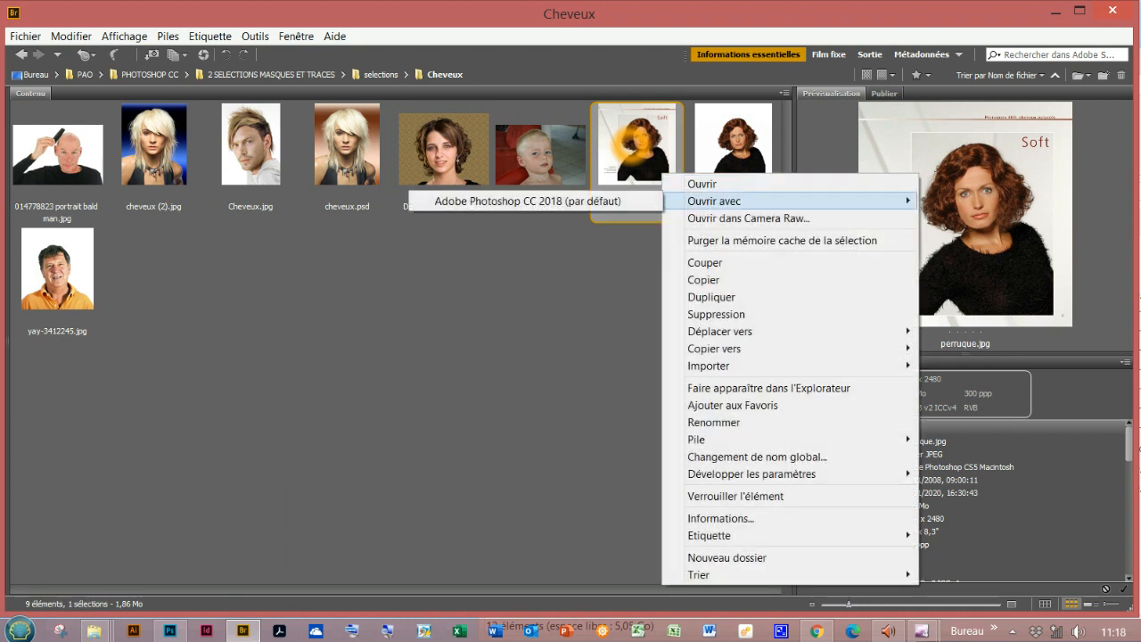
{"action": "left_click", "coordinate": [528, 200]}
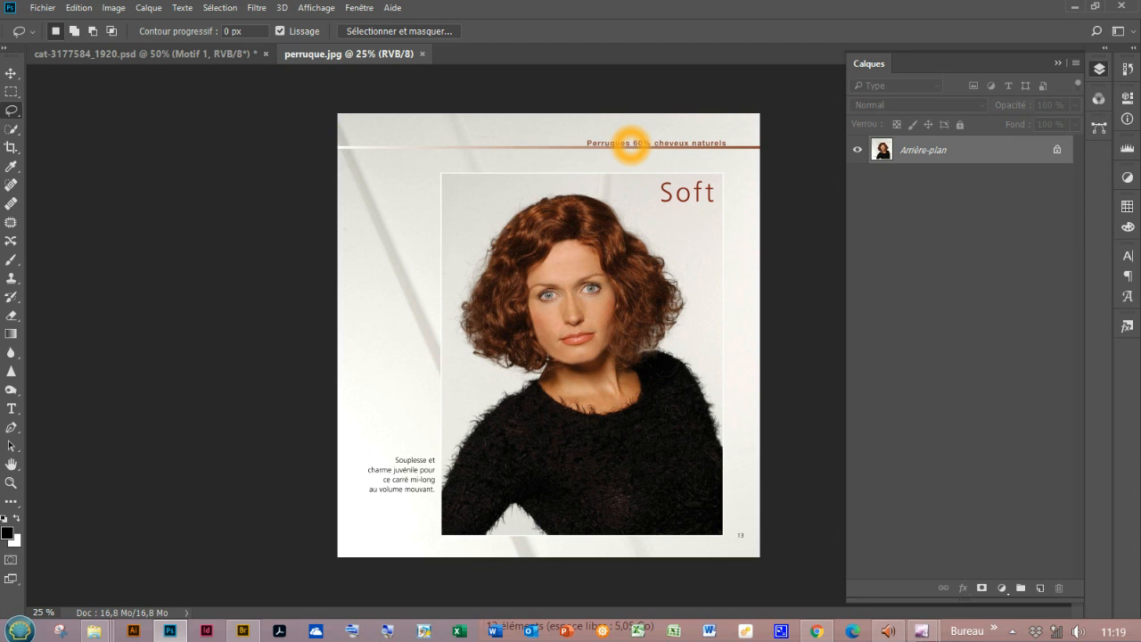
- Choose the Quick Selection tool, enter the Select and Mask workspace and set the view mode to Cadre de sélection actif
{"action": "key", "text": "ctrl+0"}
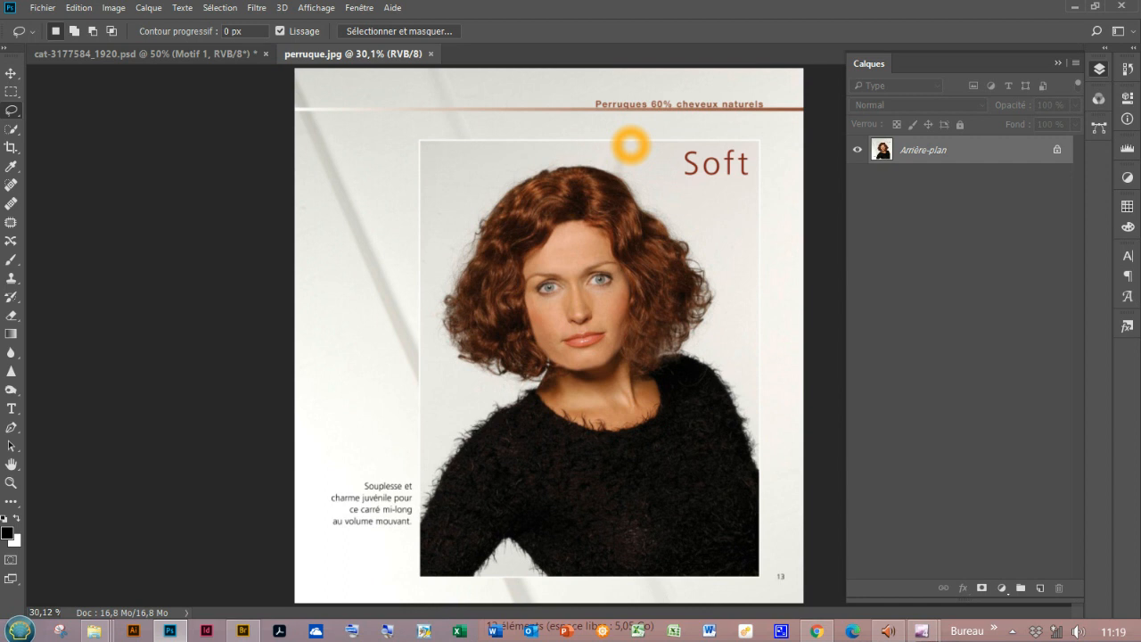
{"action": "left_click", "coordinate": [11, 129]}
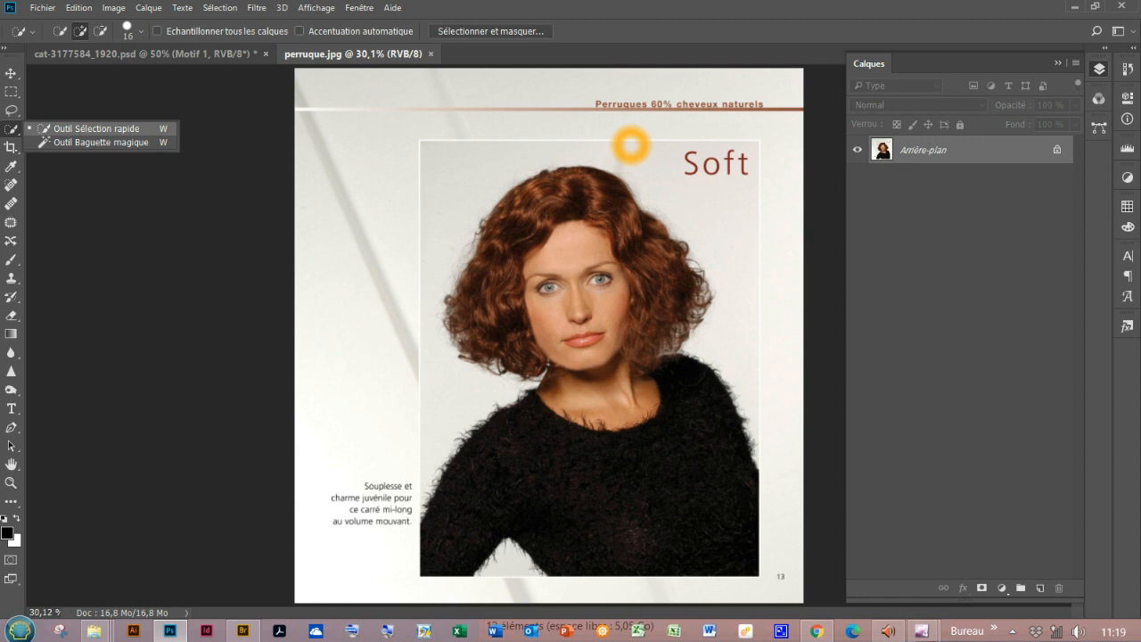
{"action": "left_click", "coordinate": [630, 144]}
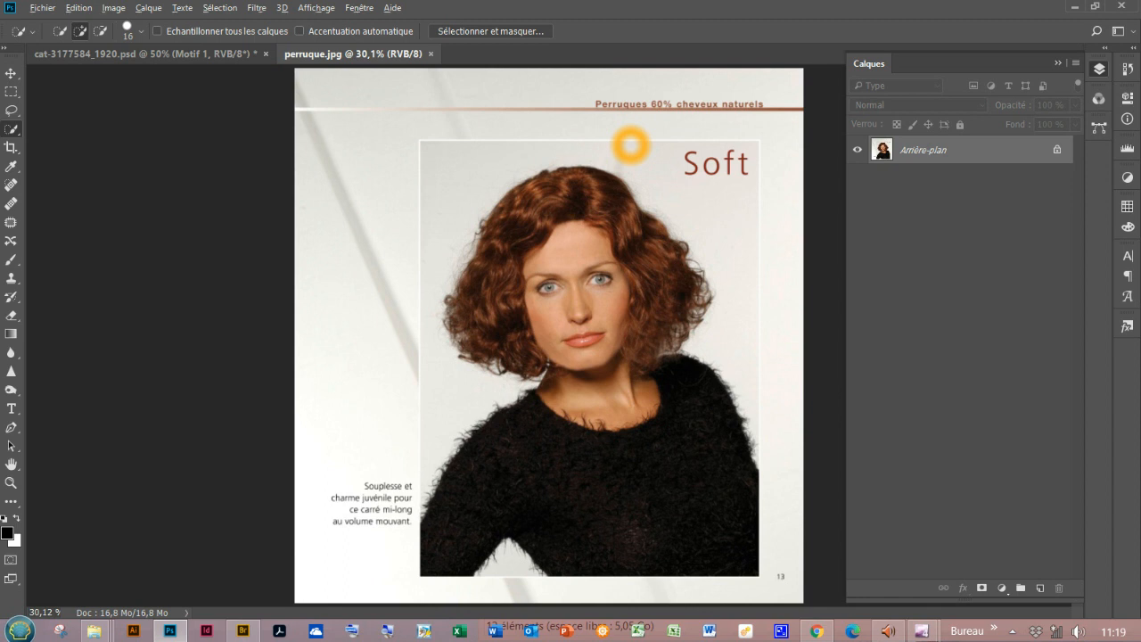
{"action": "left_click_drag", "start_coordinate": [763, 321], "coordinate": [772, 321]}
{"action": "key", "text": "ctrl+alt+r"}
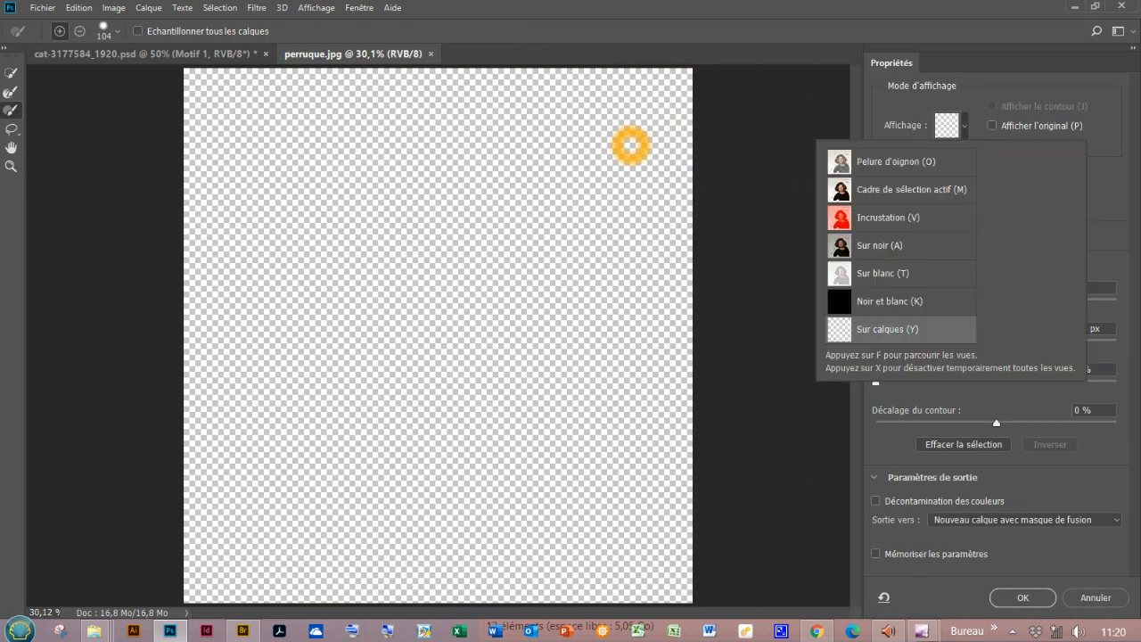
{"action": "key", "text": "m"}
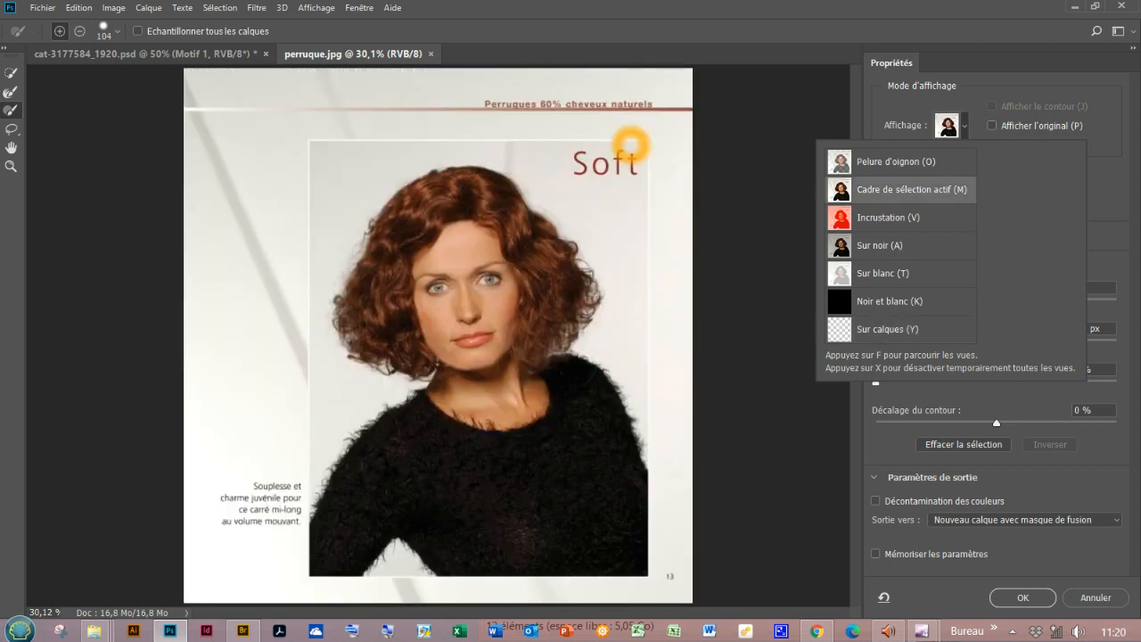
- Select the woman's hair, face and black sweater using the Quick Selection tool at size 139
{"action": "key", "text": "w"}
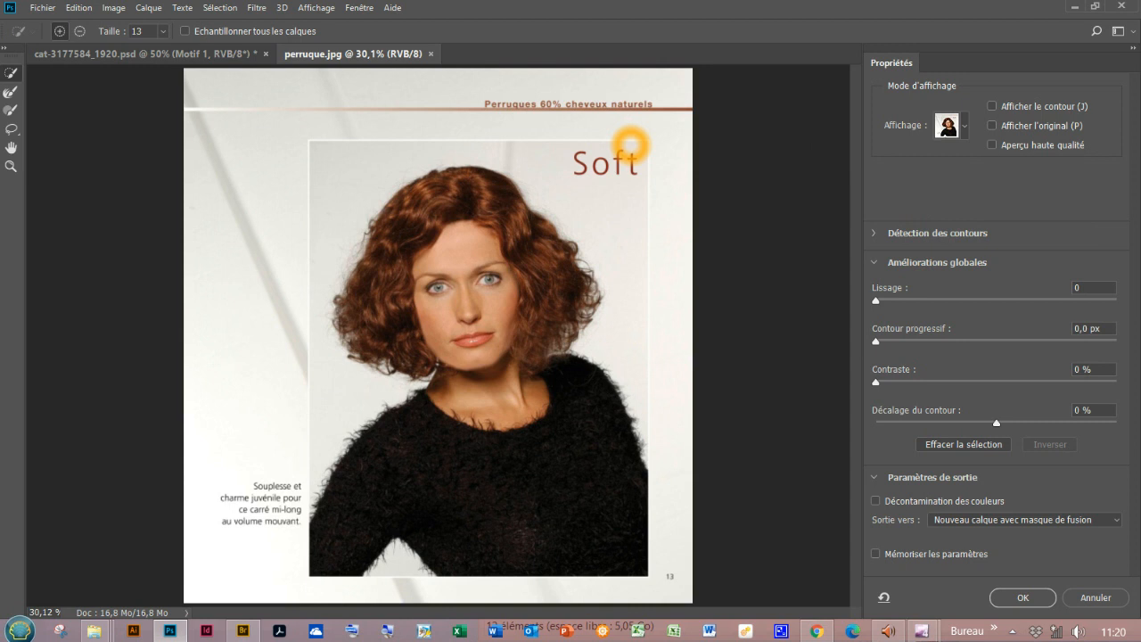
{"action": "left_click_drag", "start_coordinate": [517, 250], "coordinate": [535, 250], "text": "alt"}
{"action": "mouse_move", "coordinate": [459, 187]}
{"action": "left_mouse_down"}
{"action": "mouse_move", "coordinate": [477, 227]}
{"action": "mouse_move", "coordinate": [464, 343]}
{"action": "mouse_move", "coordinate": [534, 330]}
{"action": "mouse_move", "coordinate": [499, 463]}
{"action": "left_mouse_up"}
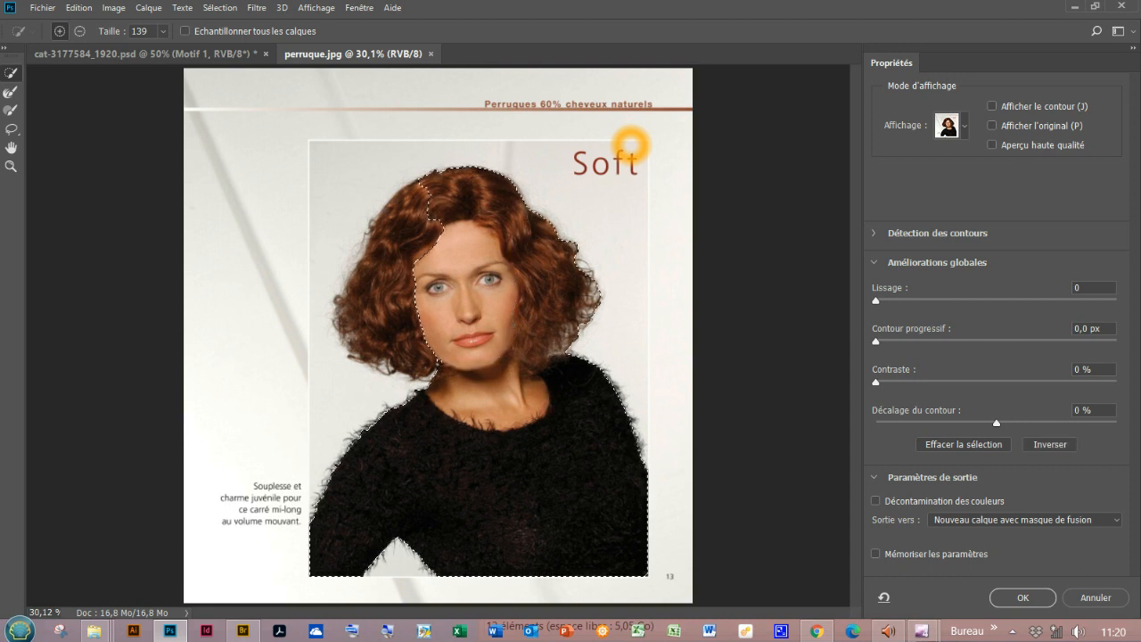
{"action": "left_click", "coordinate": [379, 294]}
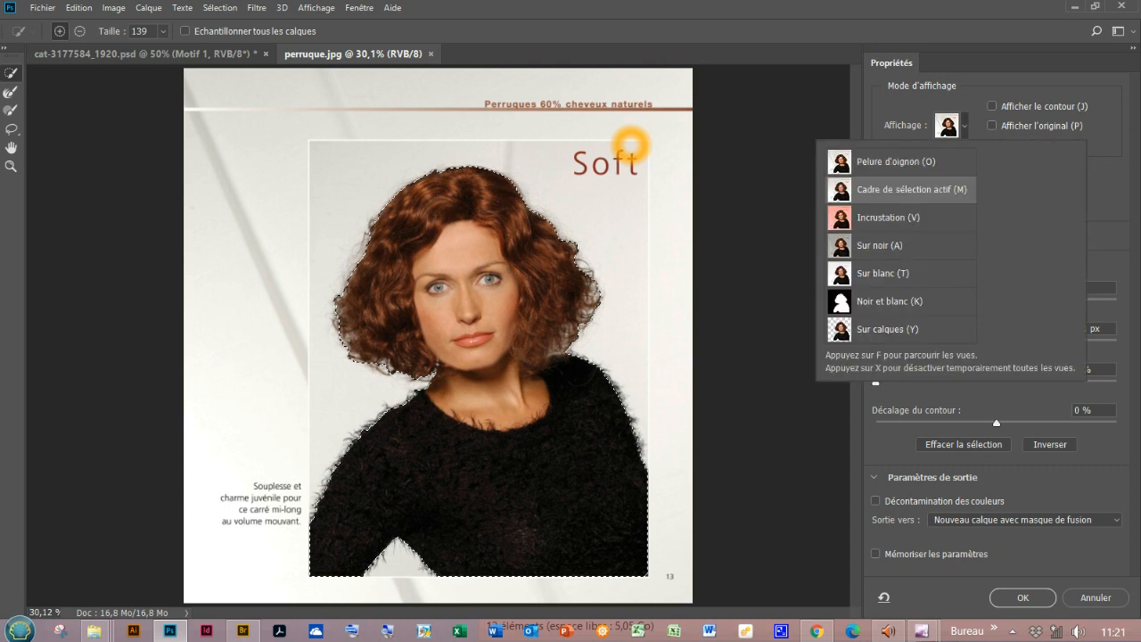
- Switch the view mode to Incrustation and refine the hair and sweater edges using the Refine Edge brush at size 83
{"action": "key", "text": "f"}
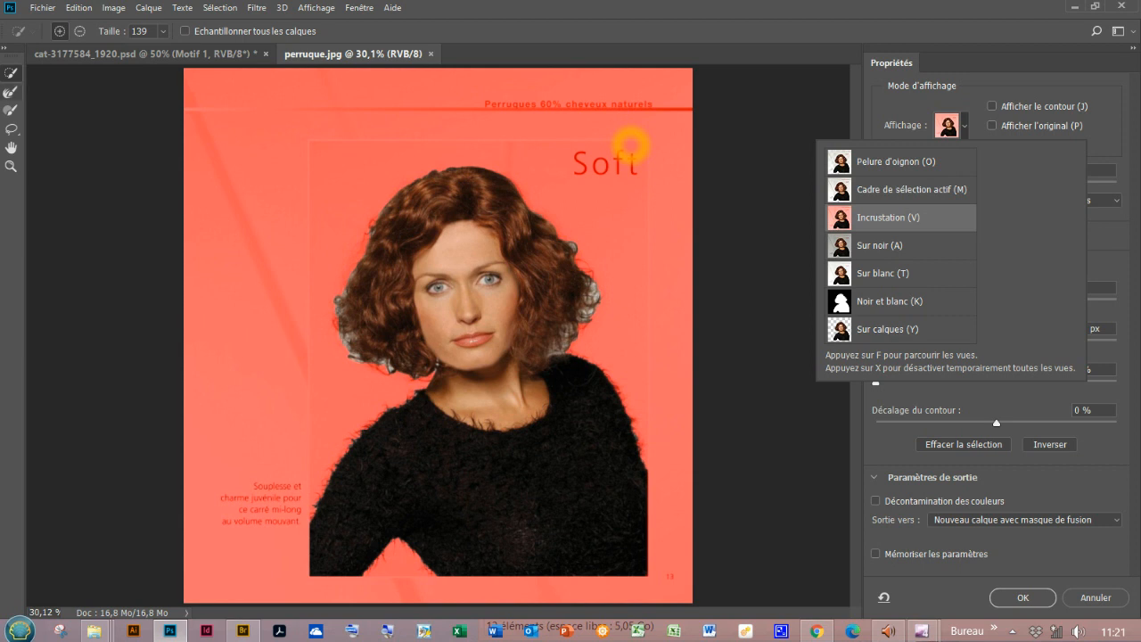
{"action": "key", "text": "r"}
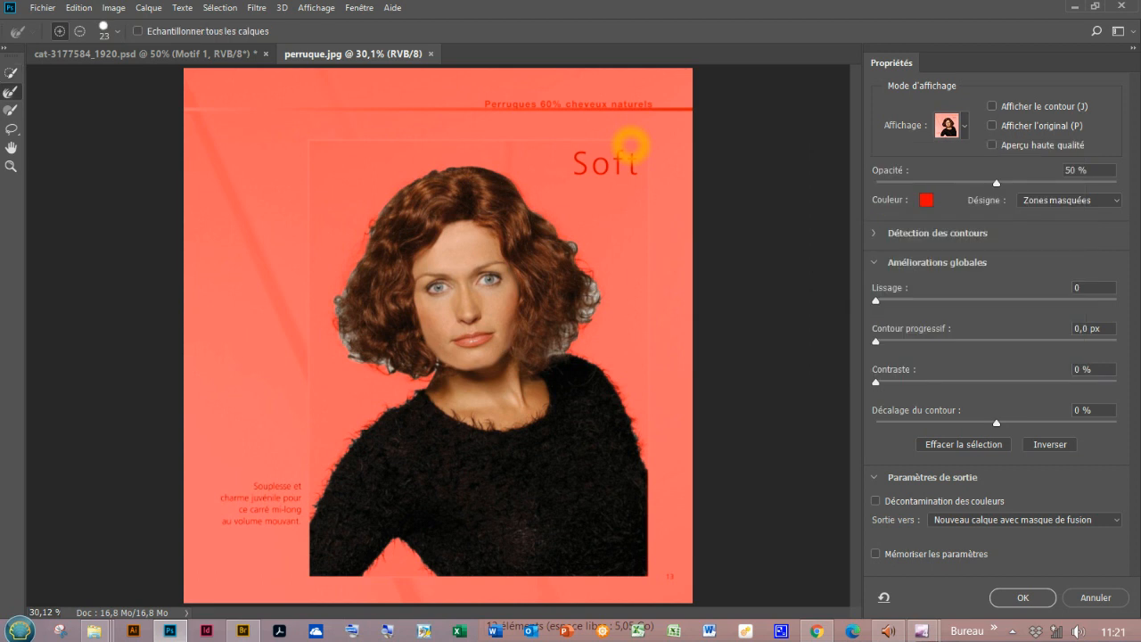
{"action": "mouse_move", "coordinate": [366, 315]}
{"action": "left_mouse_down"}
{"action": "mouse_move", "coordinate": [401, 315]}
{"action": "mouse_move", "coordinate": [382, 315]}
{"action": "left_mouse_up"}
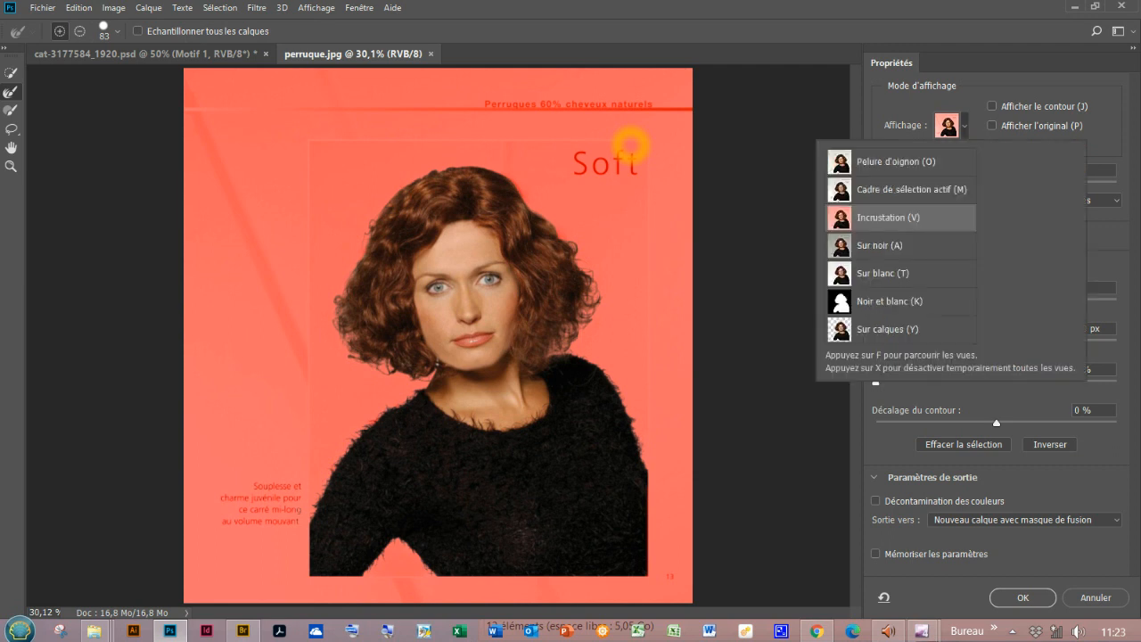
- Check the cut-out in the Sur noir and Sur blanc views and set the view mode to Noir et blanc
{"action": "key", "text": "f"}
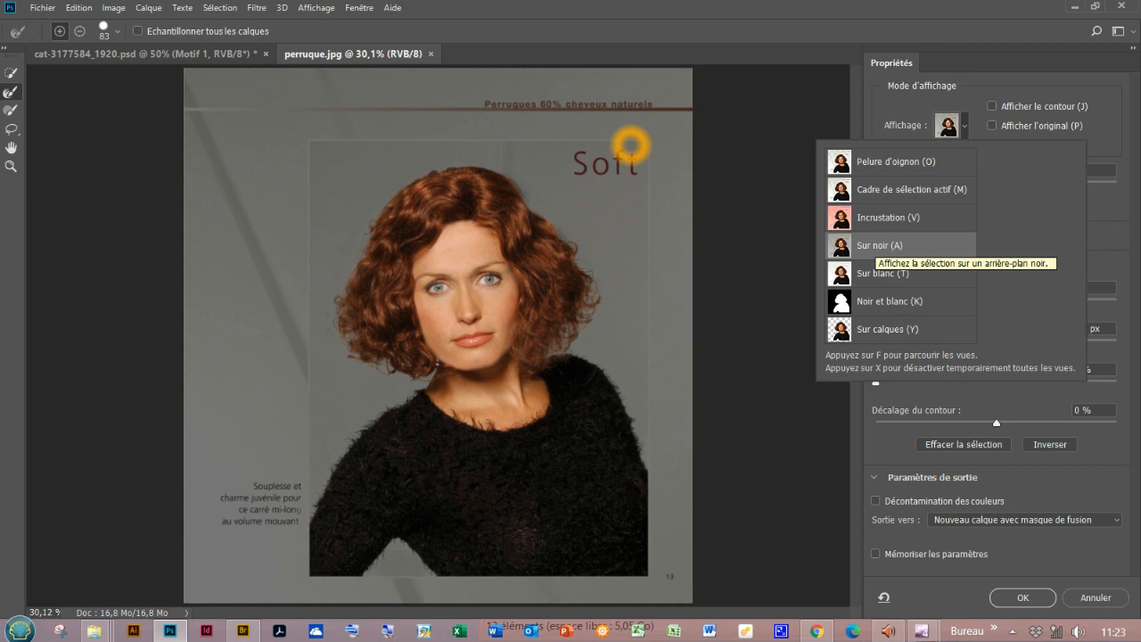
{"action": "key", "text": "f"}
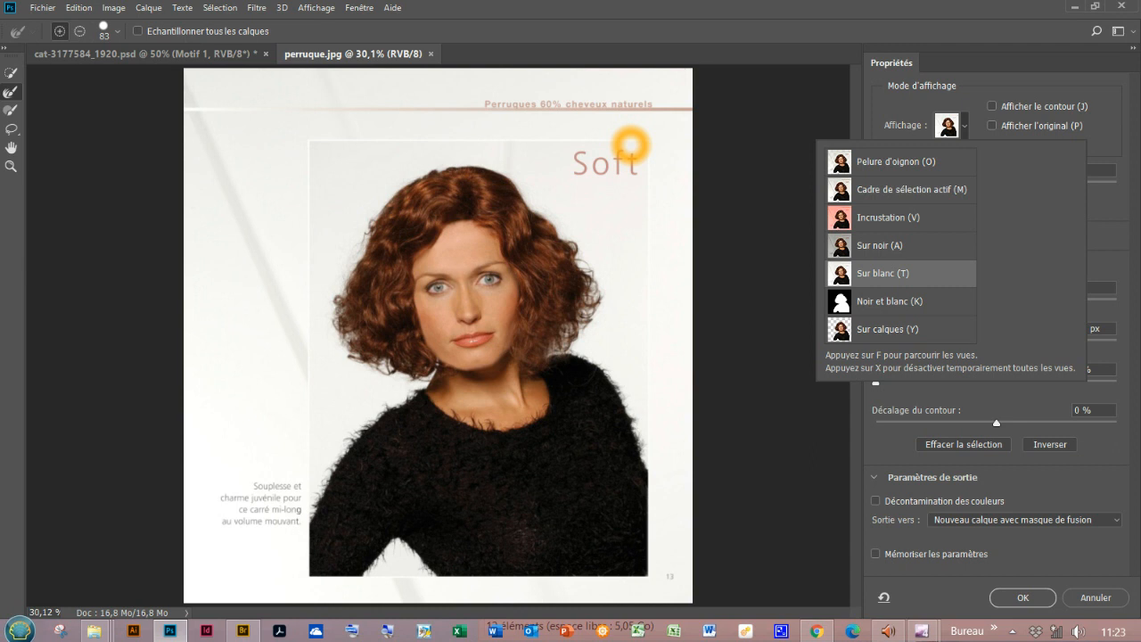
{"action": "key", "text": "Down"}
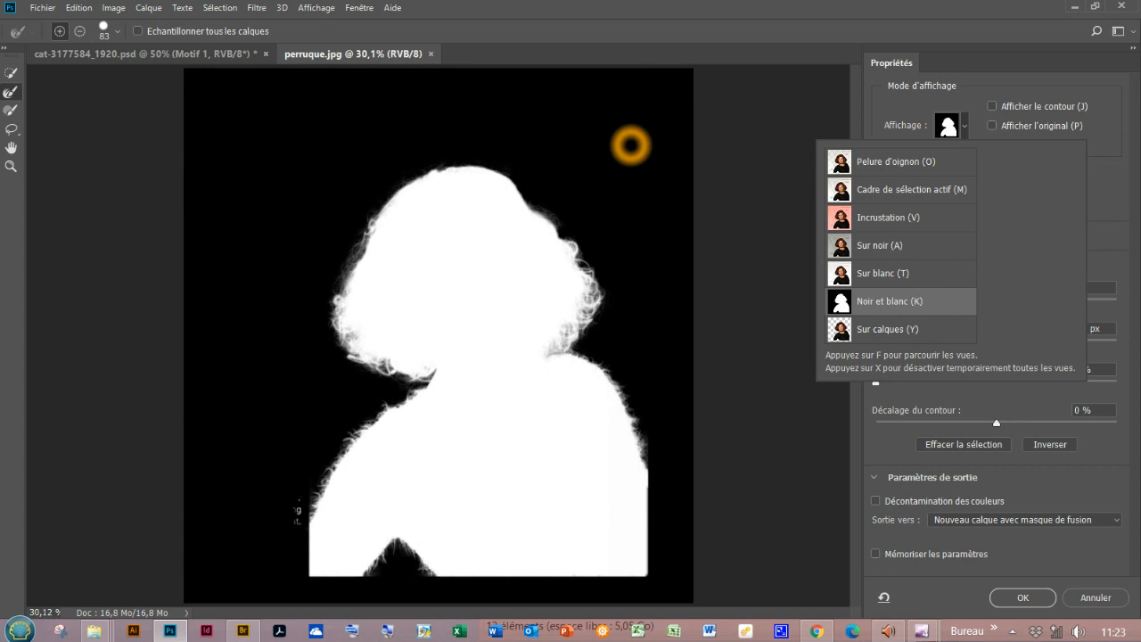
- Erase the stray text remnants beside the sweater with the 104-size subtracting brush and output to a new layer with a layer mask
{"action": "key", "text": "b"}
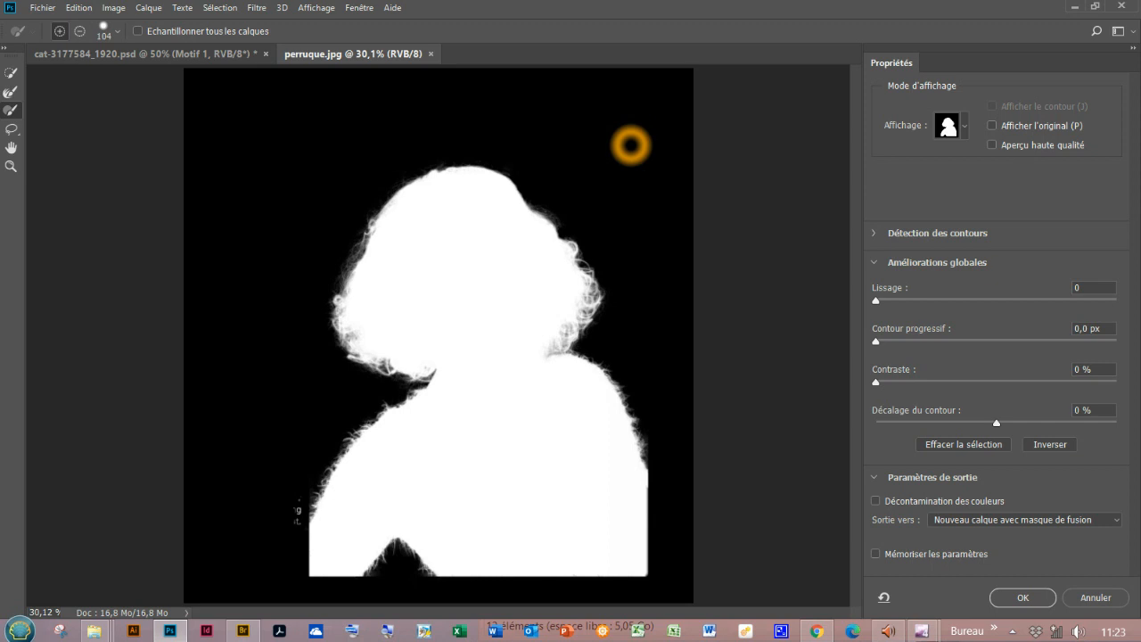
{"action": "key", "text": "alt"}
{"action": "left_click", "coordinate": [1023, 519]}
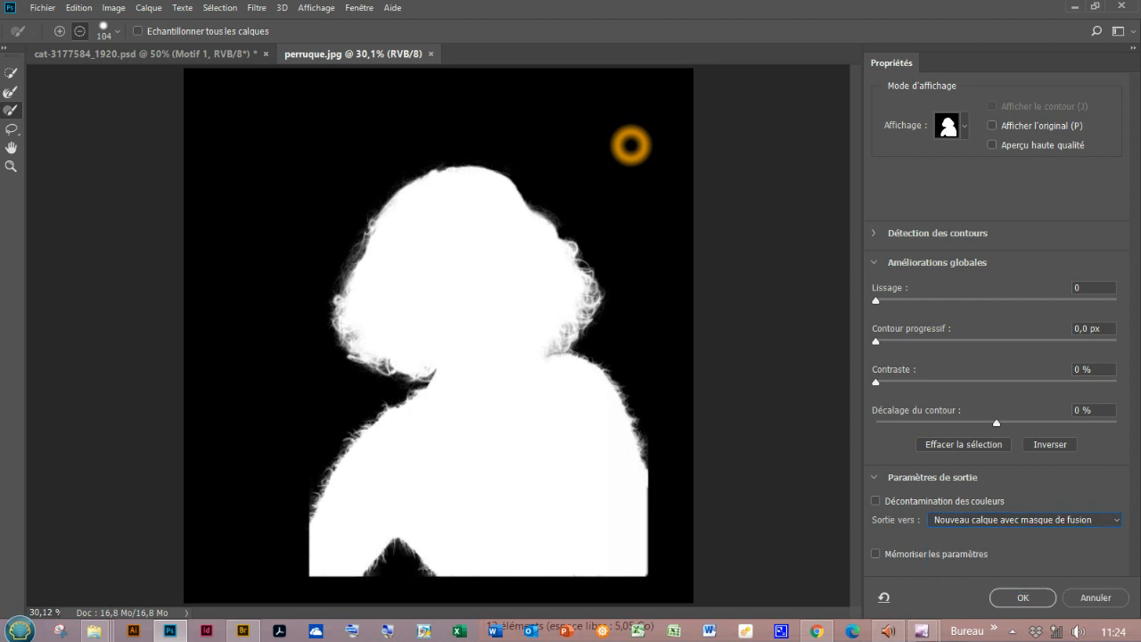
{"action": "key", "text": "Return"}
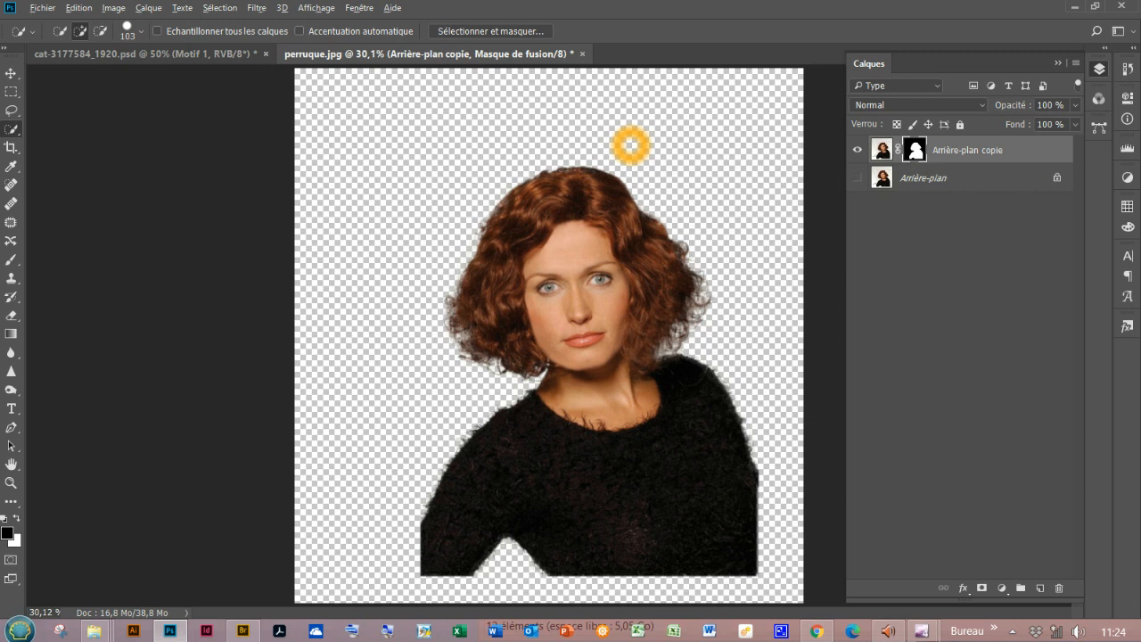
- Examine the cut-out's layer mask by toggling its display, including as a red overlay on the image
{"action": "key", "text": "alt+backslash"}
{"action": "key", "text": "alt+backslash"}
{"action": "key", "text": "backslash"}
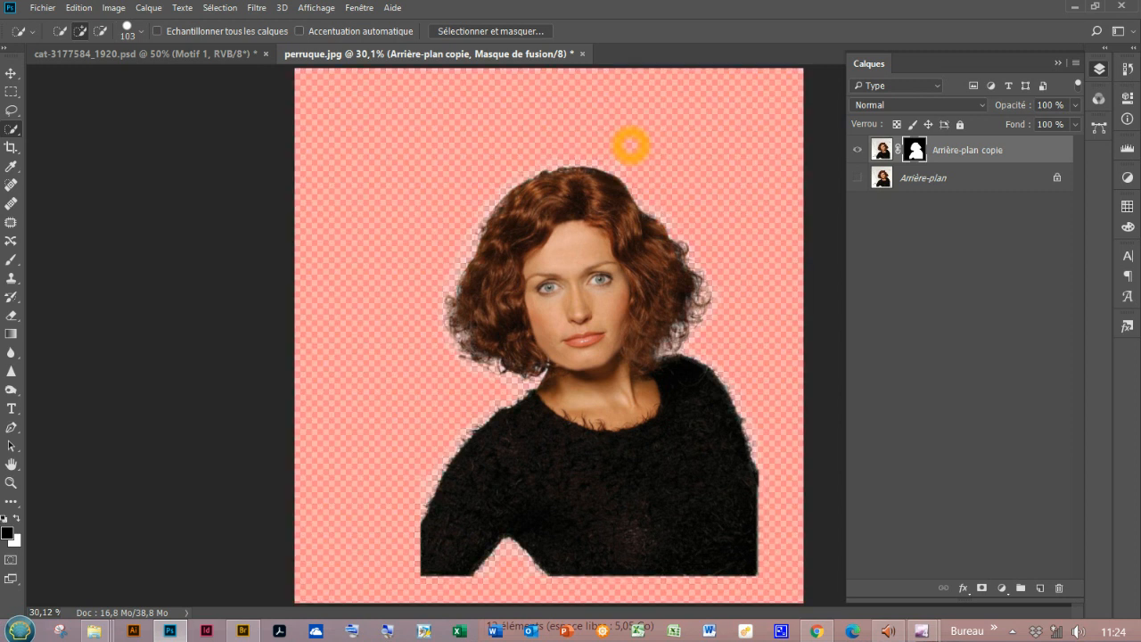
{"action": "key", "text": "backslash"}
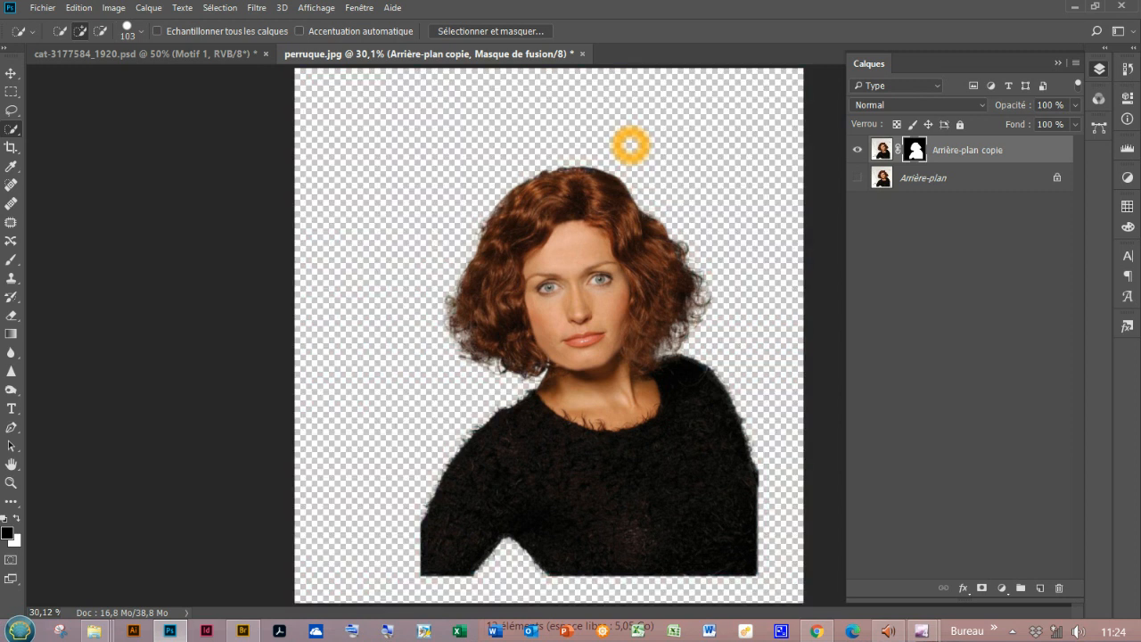
{"action": "key", "text": "backslash"}
{"action": "key", "text": "backslash"}
{"action": "key", "text": "grave"}
{"action": "key", "text": "grave"}
- Add a pattern fill layer between the background and the cut-out, previewing the blue and gravel patterns and keeping the golden-brown one
{"action": "key", "text": "alt+bracketleft"}
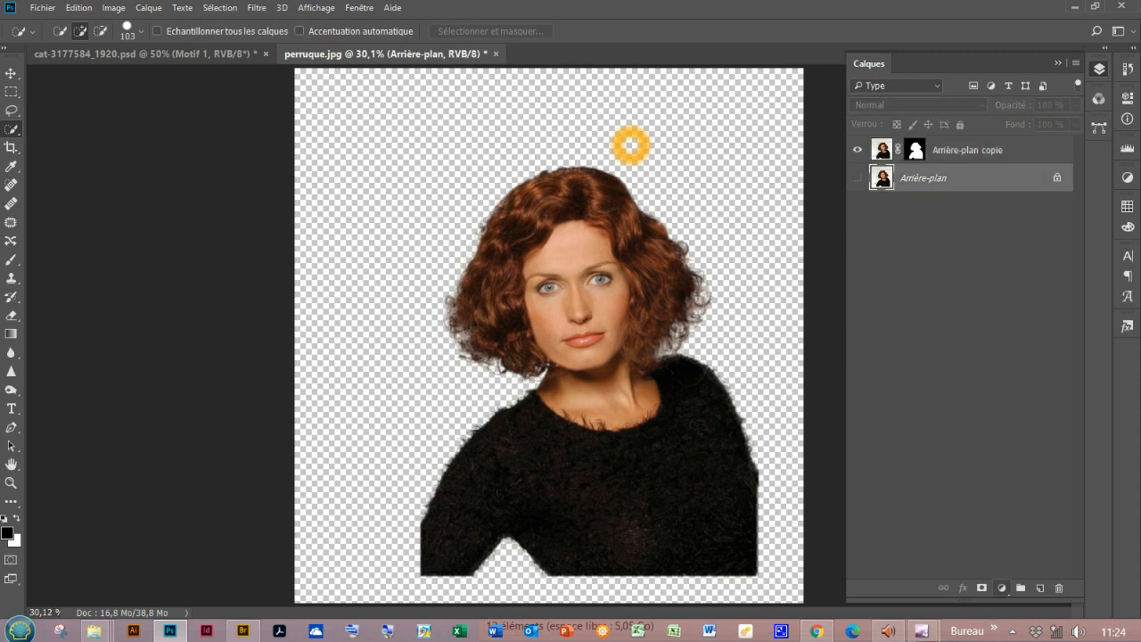
{"action": "left_click", "coordinate": [1001, 587]}
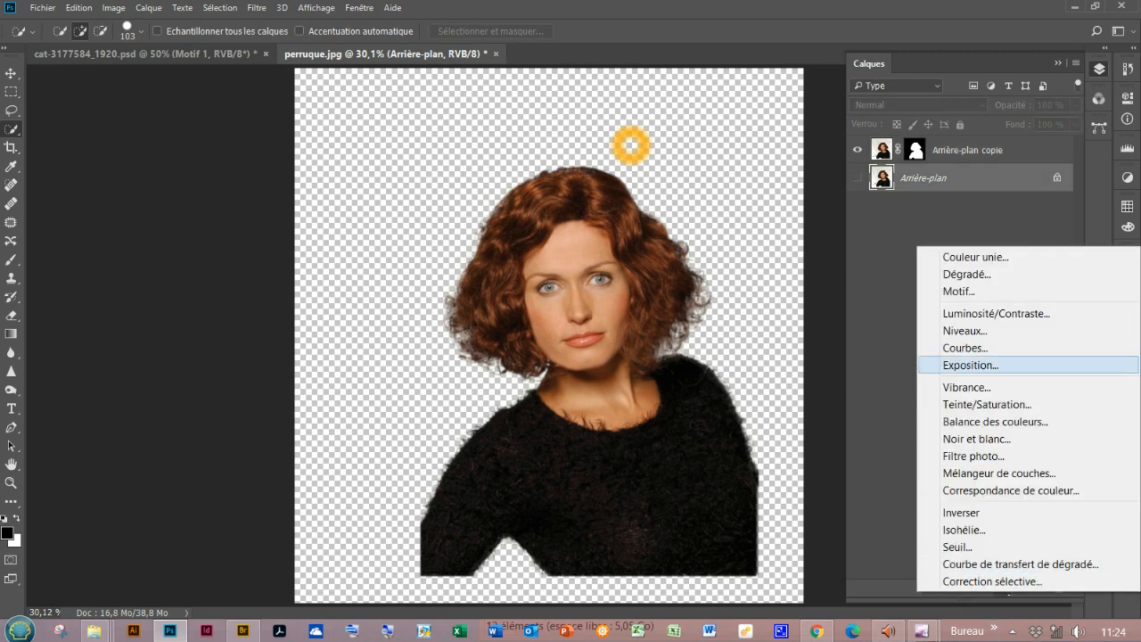
{"action": "left_click", "coordinate": [965, 290]}
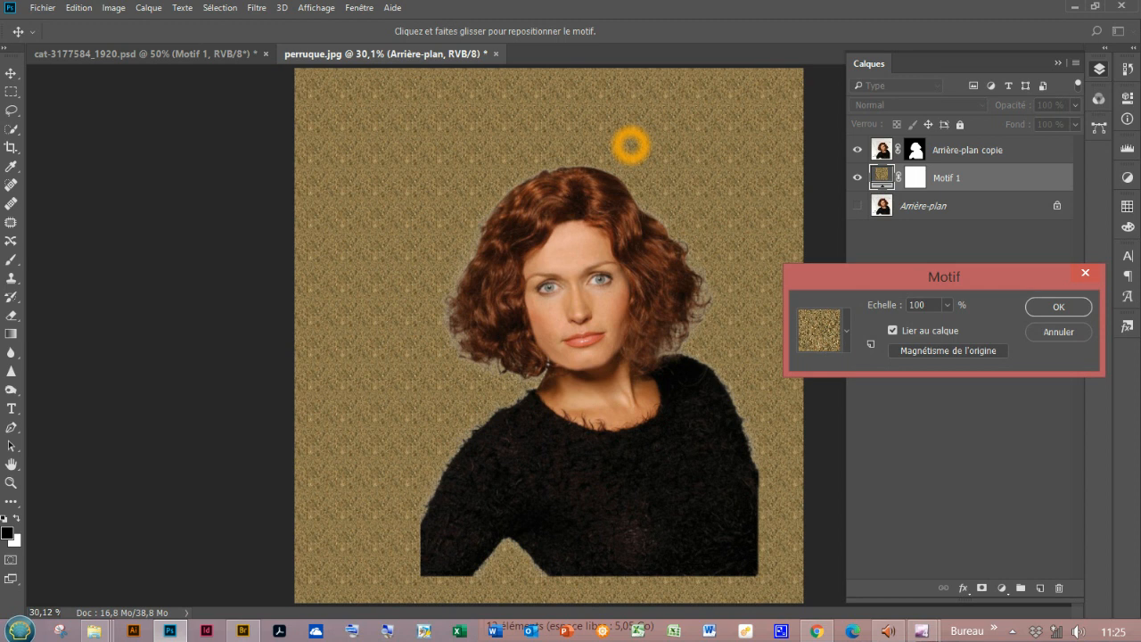
{"action": "left_click", "coordinate": [846, 330]}
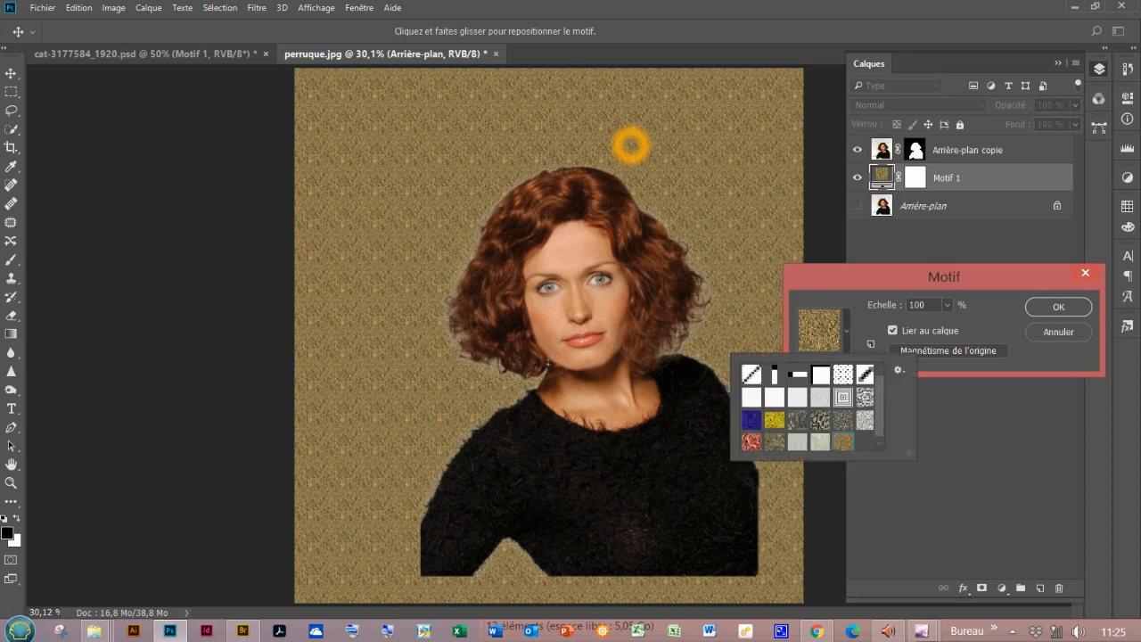
{"action": "left_click", "coordinate": [751, 419]}
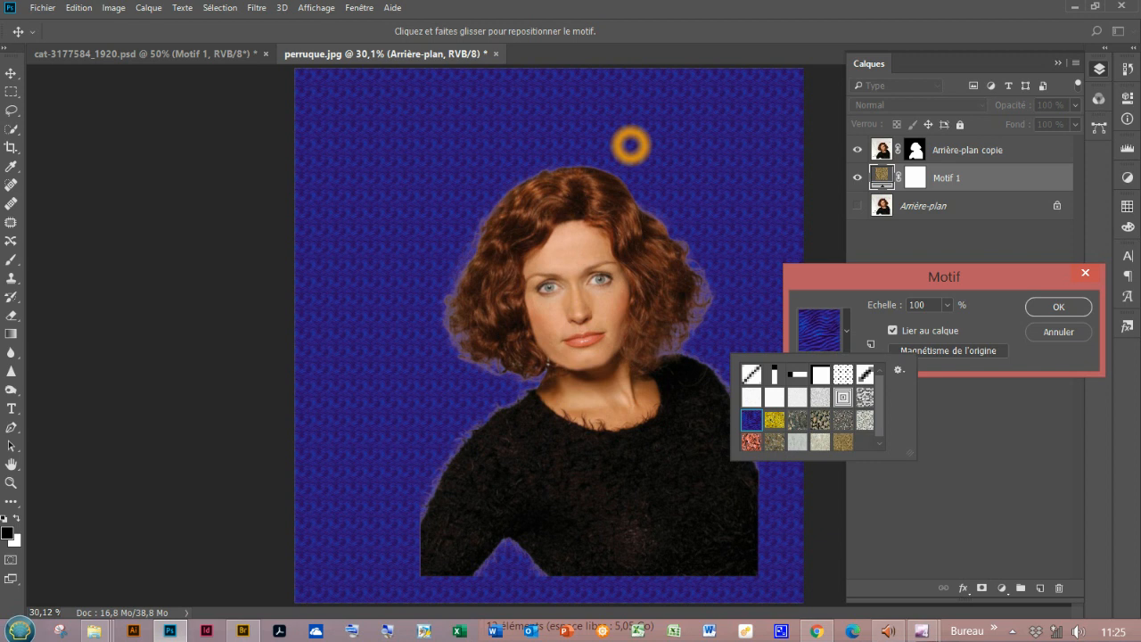
{"action": "left_click", "coordinate": [773, 441]}
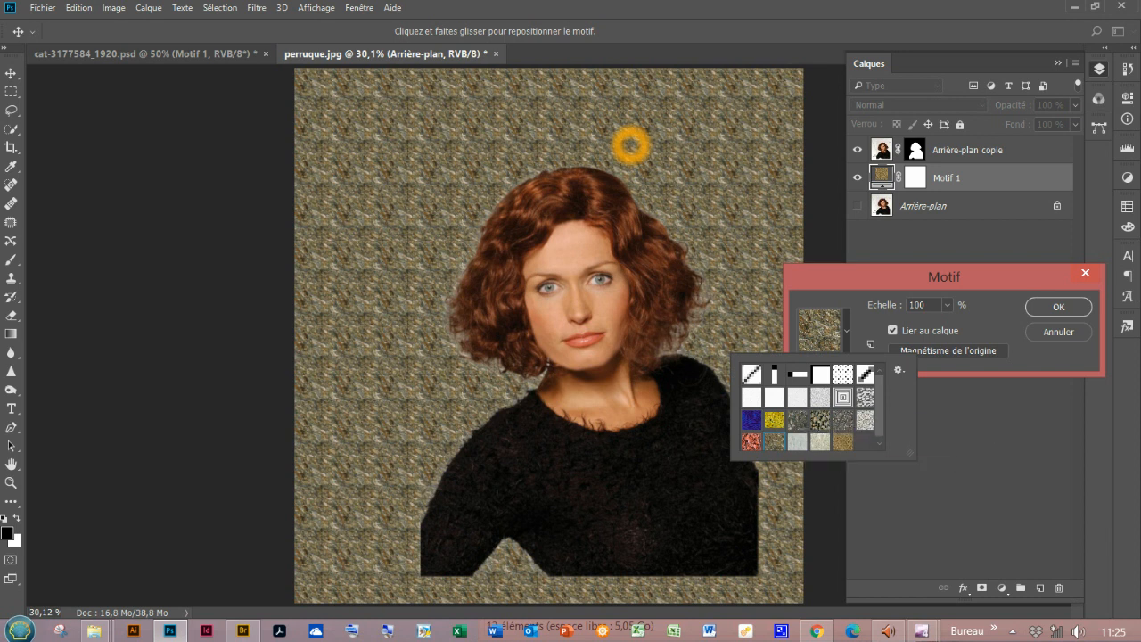
{"action": "left_click", "coordinate": [842, 441]}
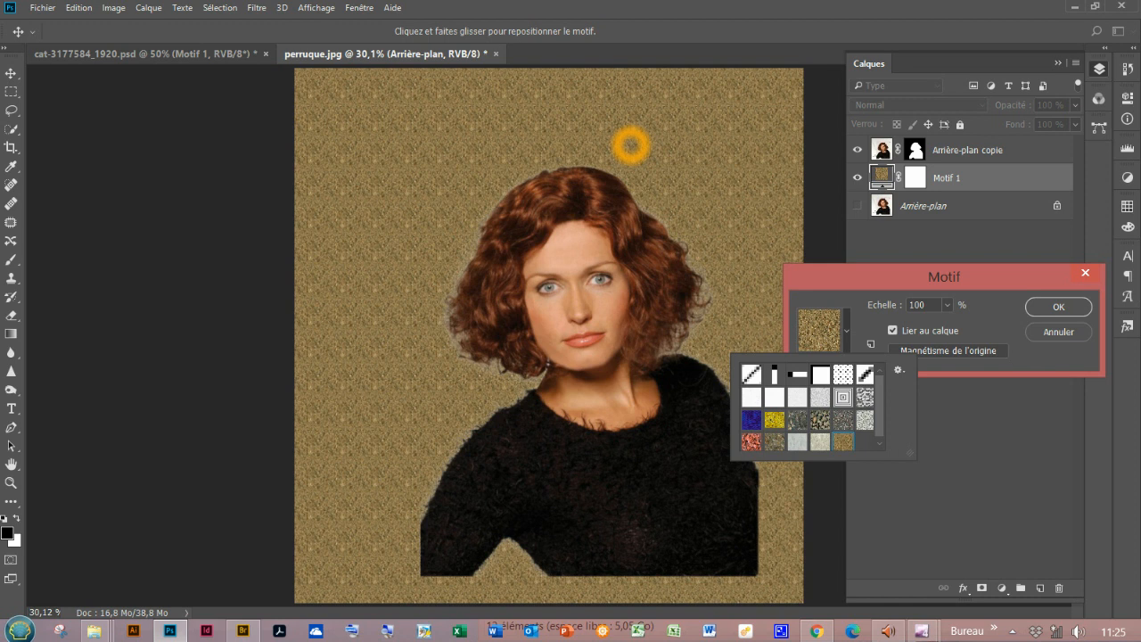
{"action": "key", "text": "Return"}
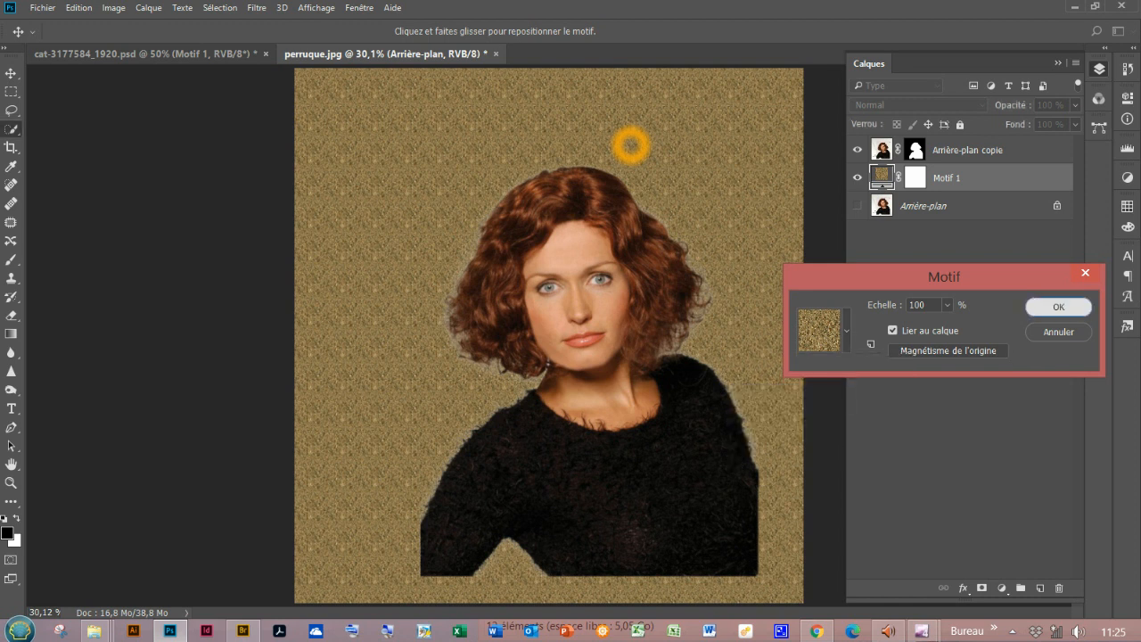
- Decontaminate the cut-out's edge colours with Select and Mask, output to a new layer with a layer mask, and delete the Arrière-plan copie layer
{"action": "key", "text": "alt+]"}
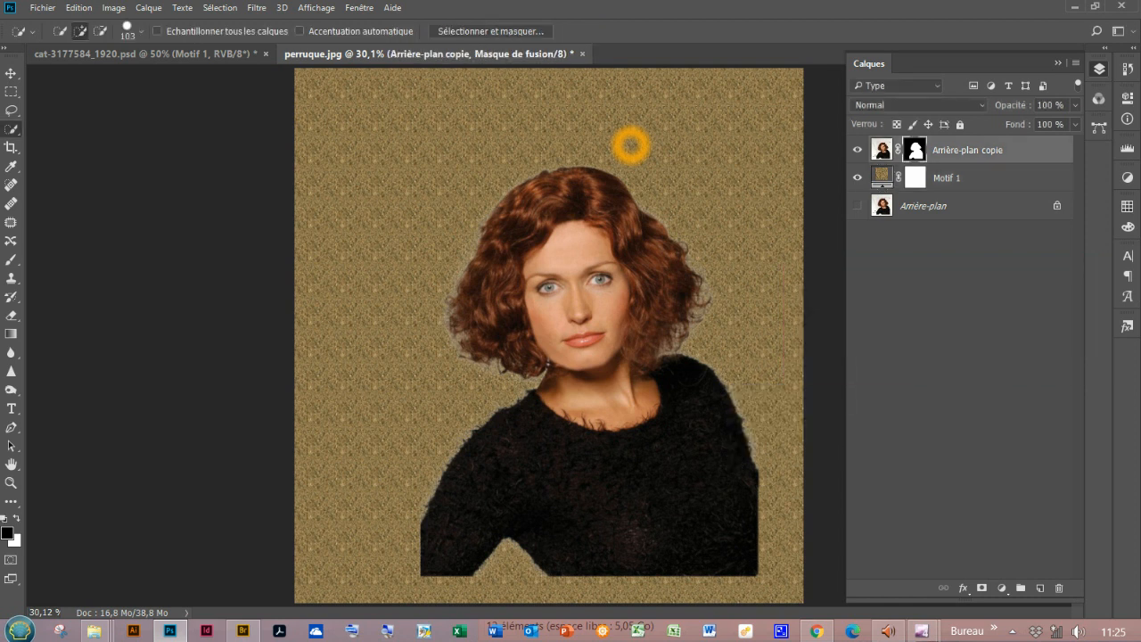
{"action": "key", "text": "ctrl+alt+r"}
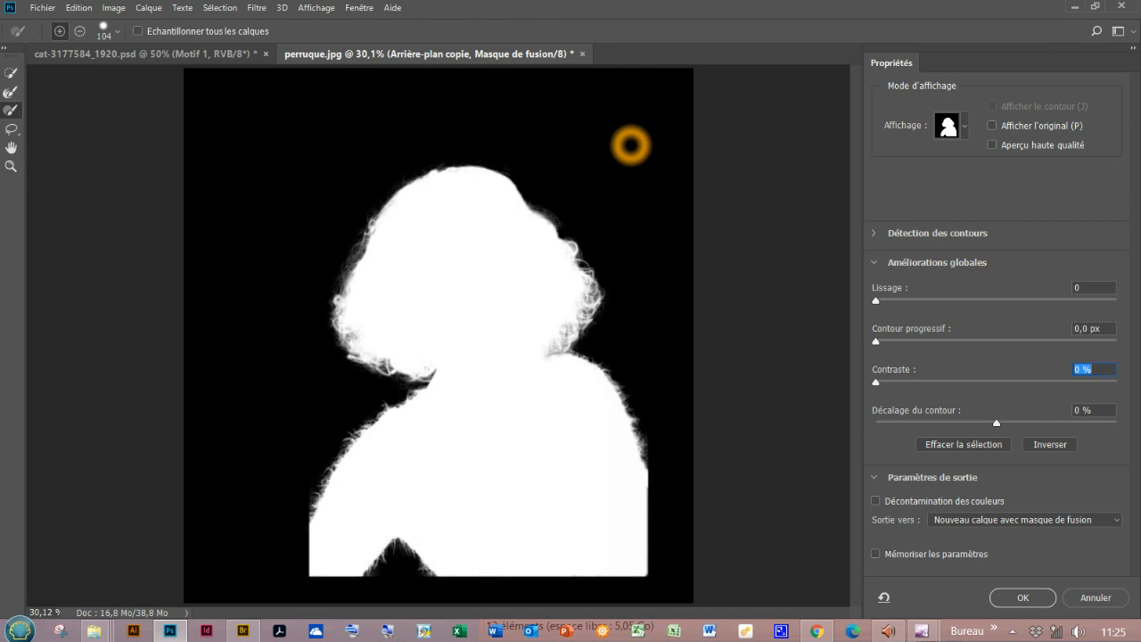
{"action": "left_click", "coordinate": [875, 501]}
{"action": "key", "text": "Return"}
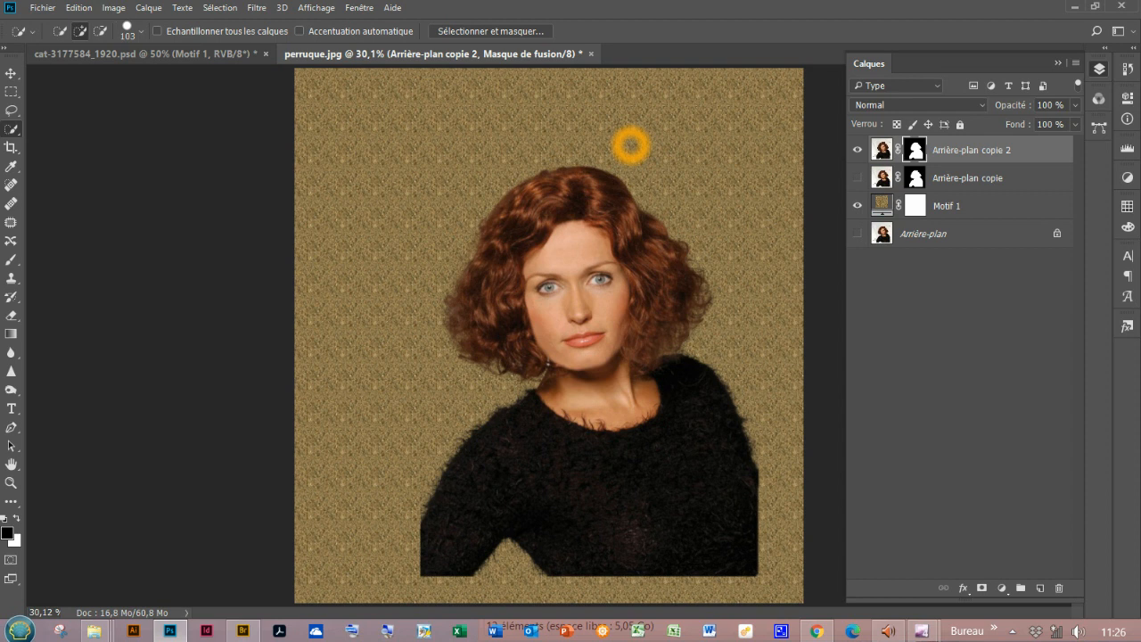
{"action": "key", "text": "ctrl+z"}
{"action": "left_click_drag", "start_coordinate": [967, 177], "coordinate": [1059, 588]}
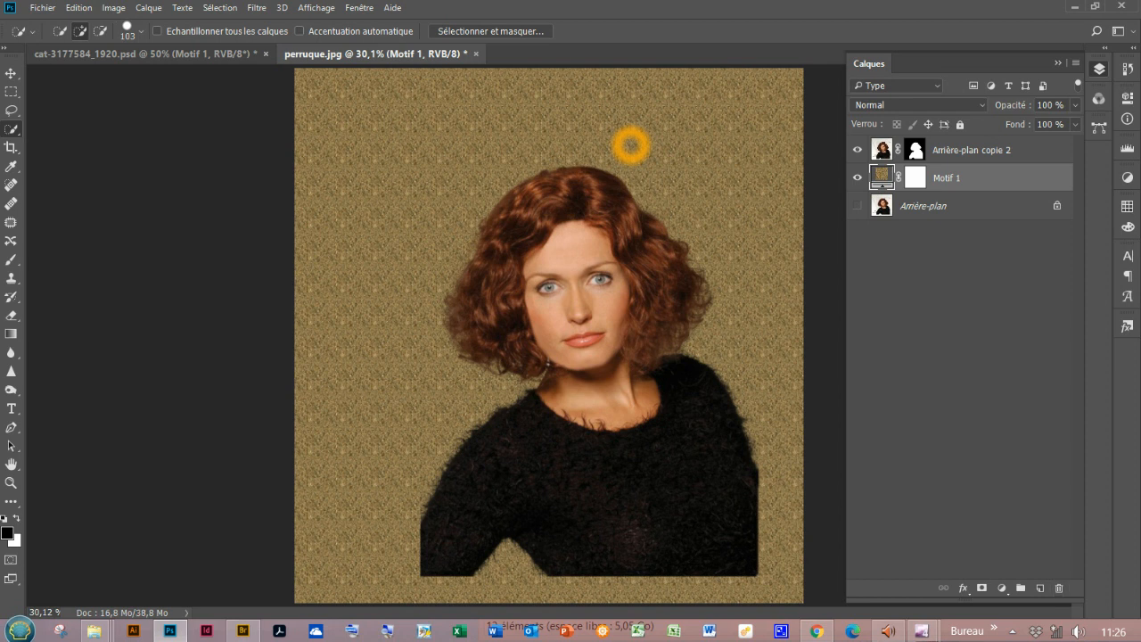
- Check the cut-out's edges against the blue, Marbre noir, pebble and gravel patterns in the Motif 1 fill, and keep the golden-brown pattern
{"action": "left_click", "coordinate": [845, 331]}
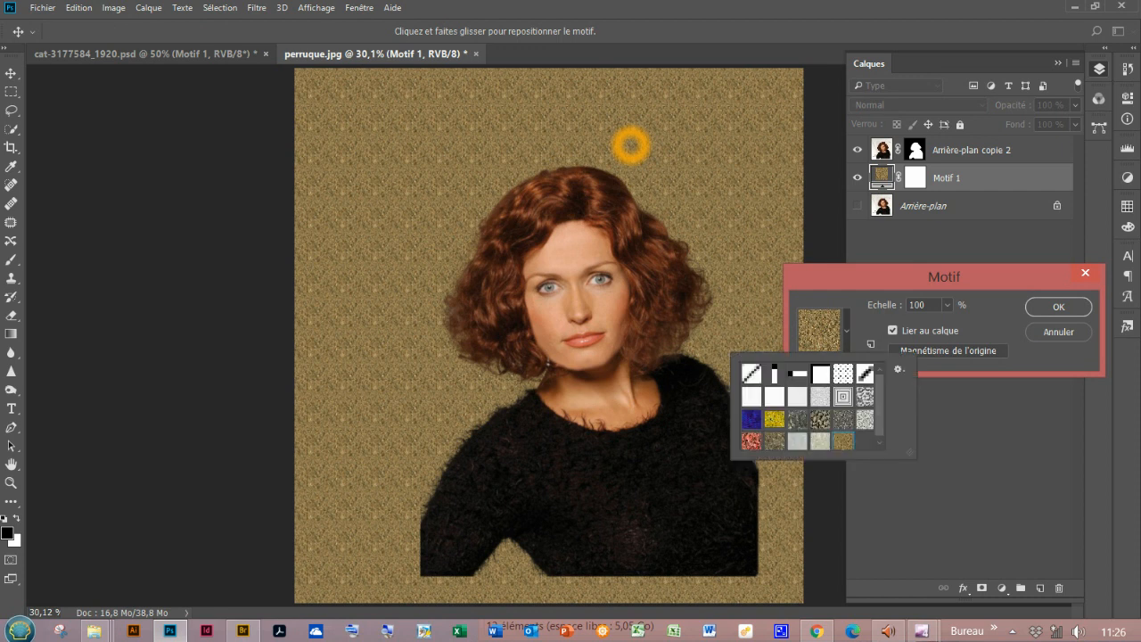
{"action": "left_click", "coordinate": [751, 419]}
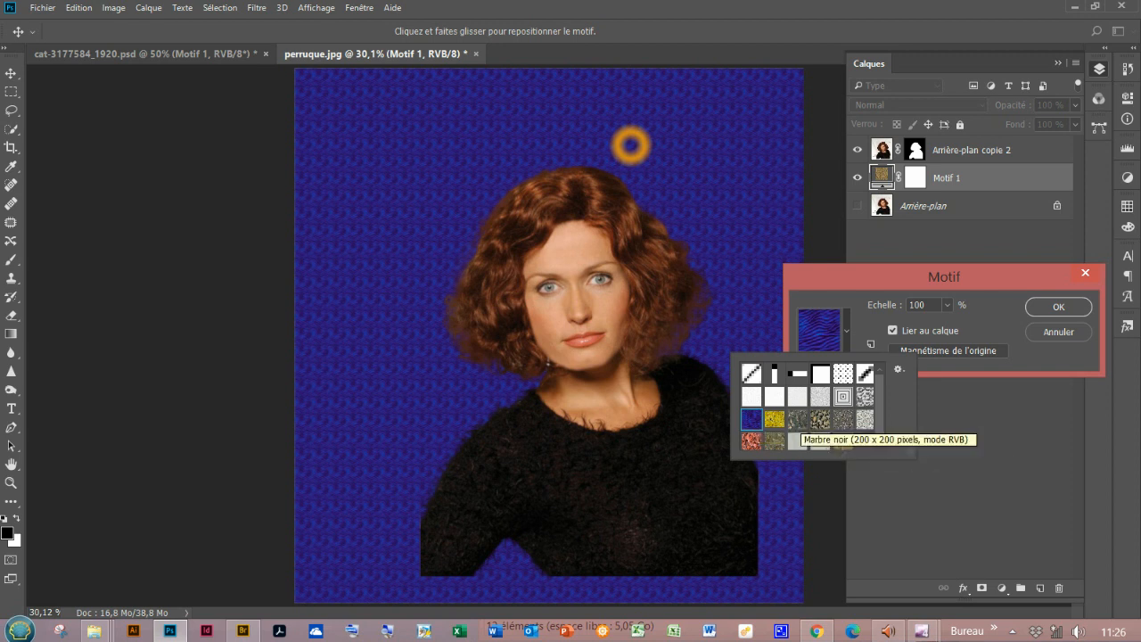
{"action": "left_click", "coordinate": [797, 419]}
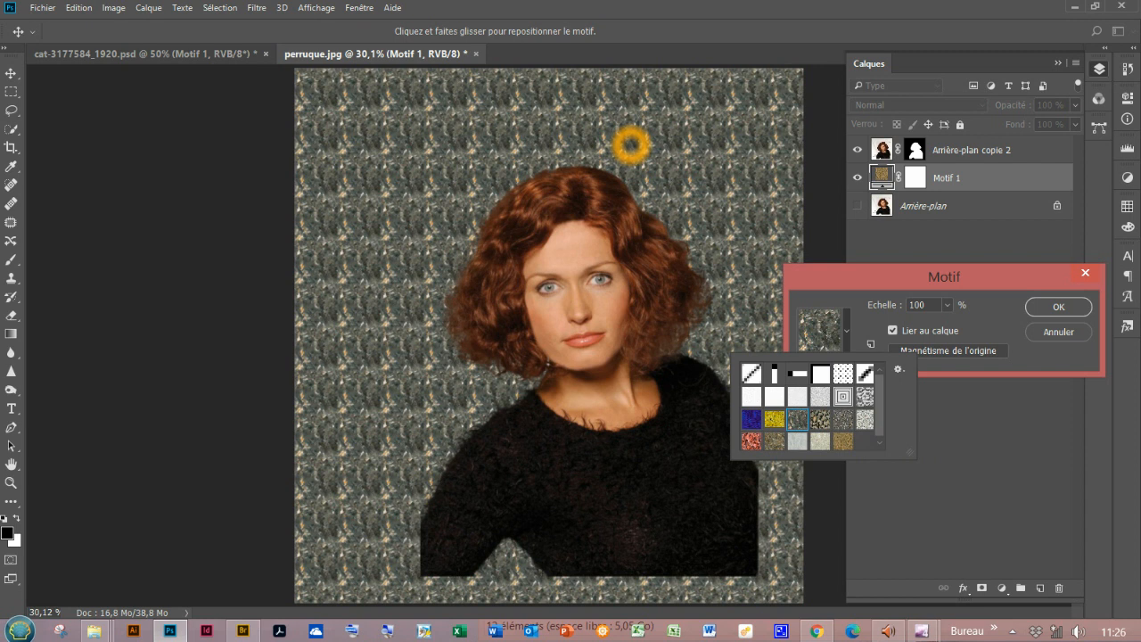
{"action": "key", "text": "Right"}
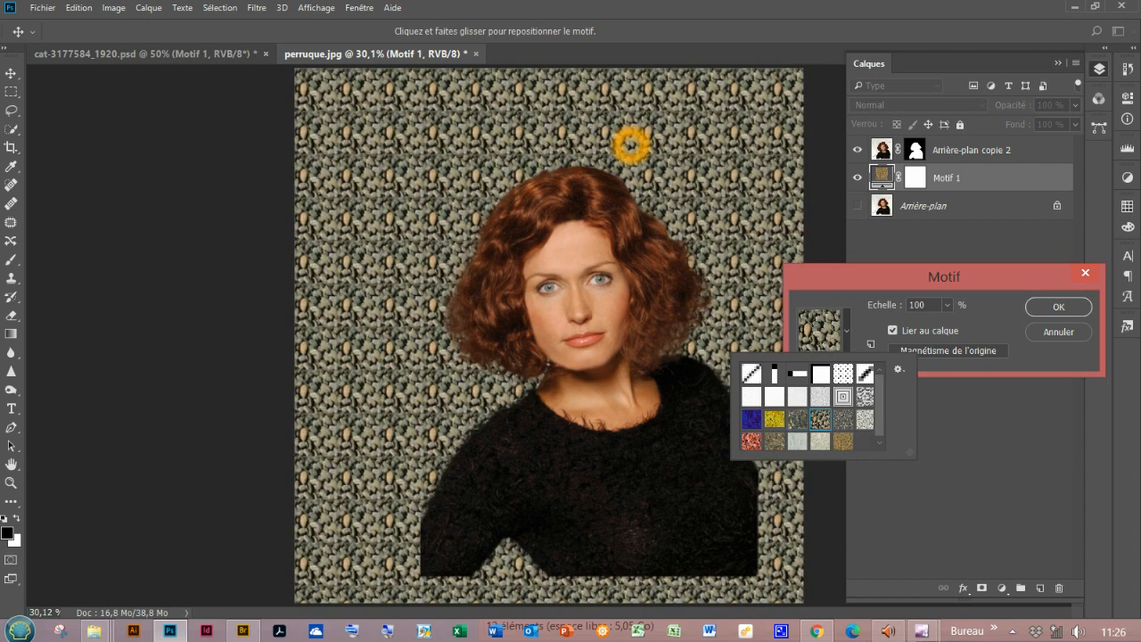
{"action": "key", "text": "Right"}
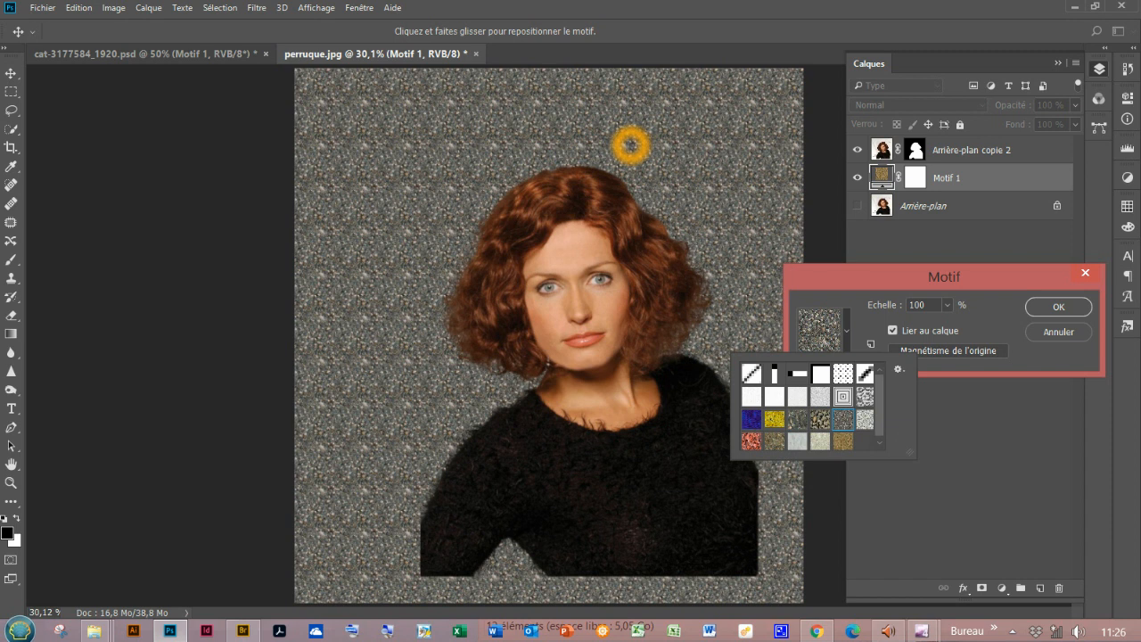
{"action": "key", "text": "Down"}
{"action": "key", "text": "Return"}
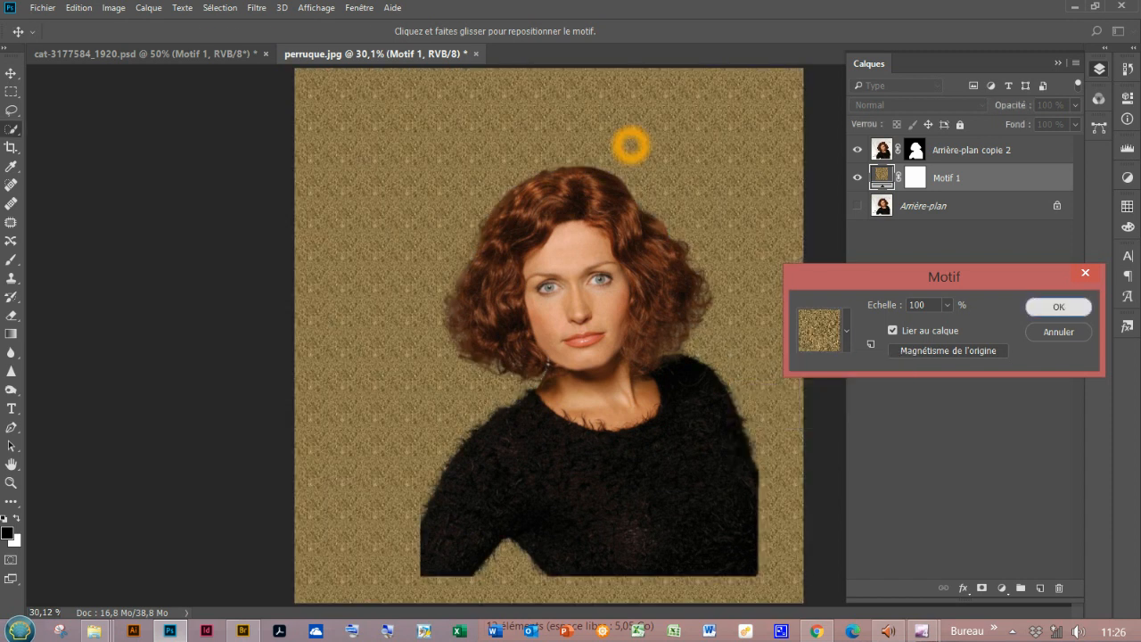
{"action": "key", "text": "Return"}
{"action": "key", "text": "w"}
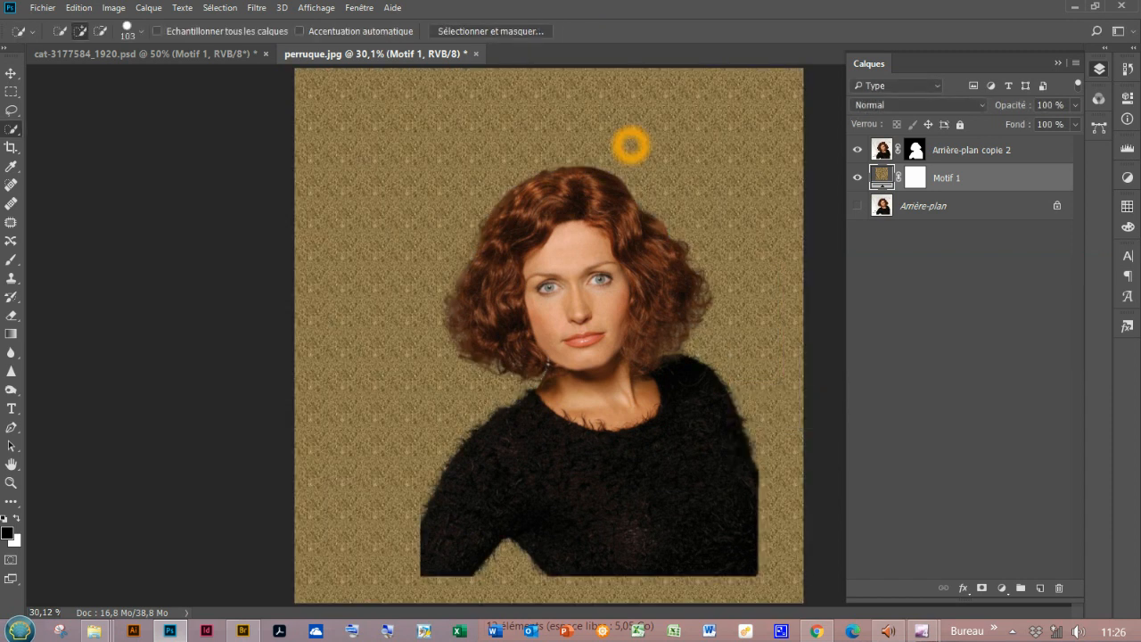